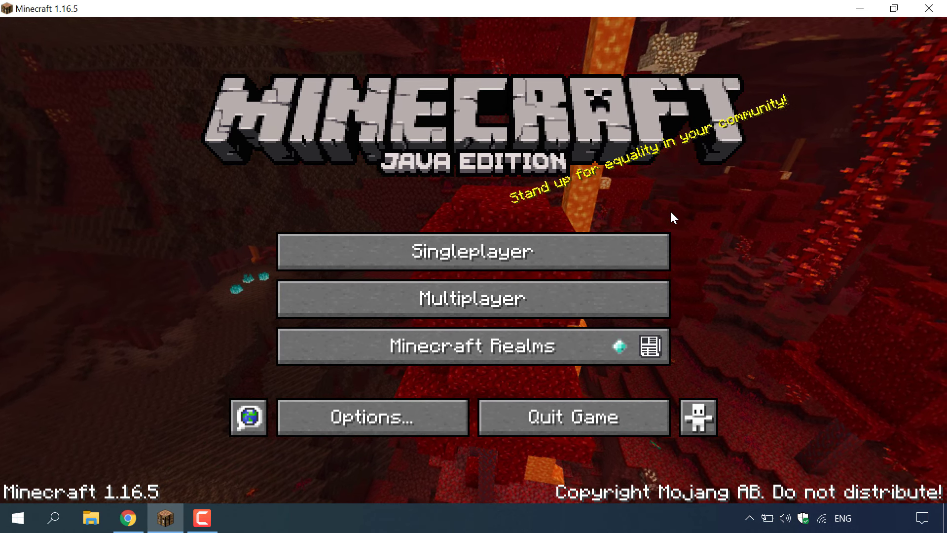
Step: Glance at the singleplayer worlds, then open the resourcepacks folder from Options > Resource Packs
click(605, 250)
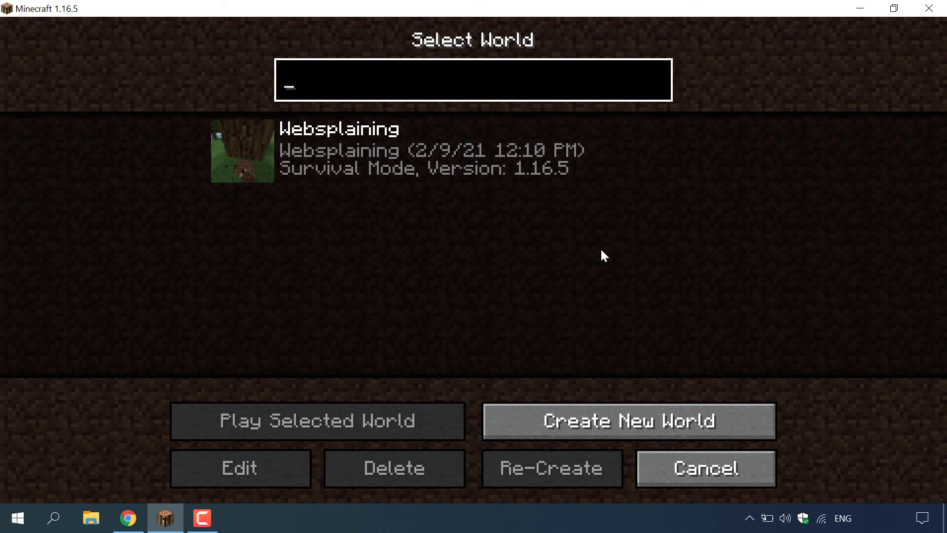
click(687, 477)
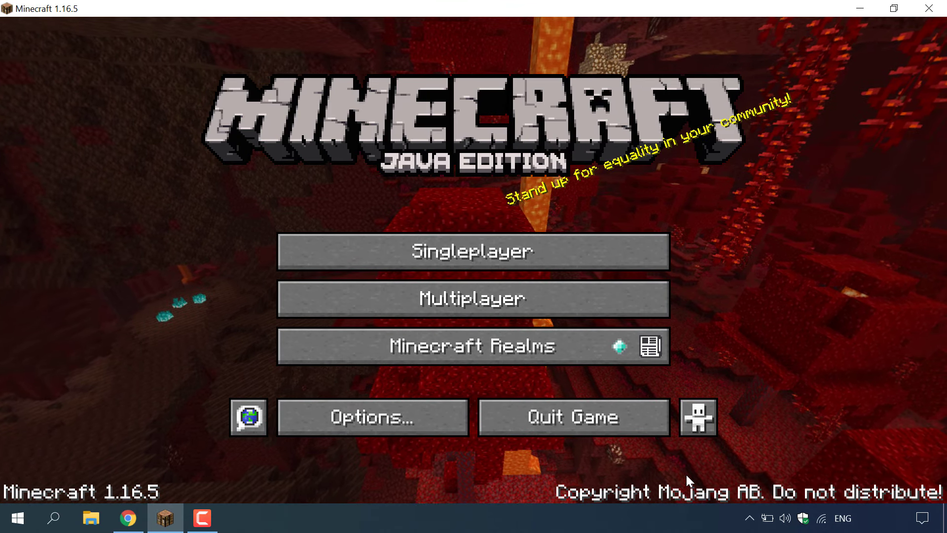
click(383, 420)
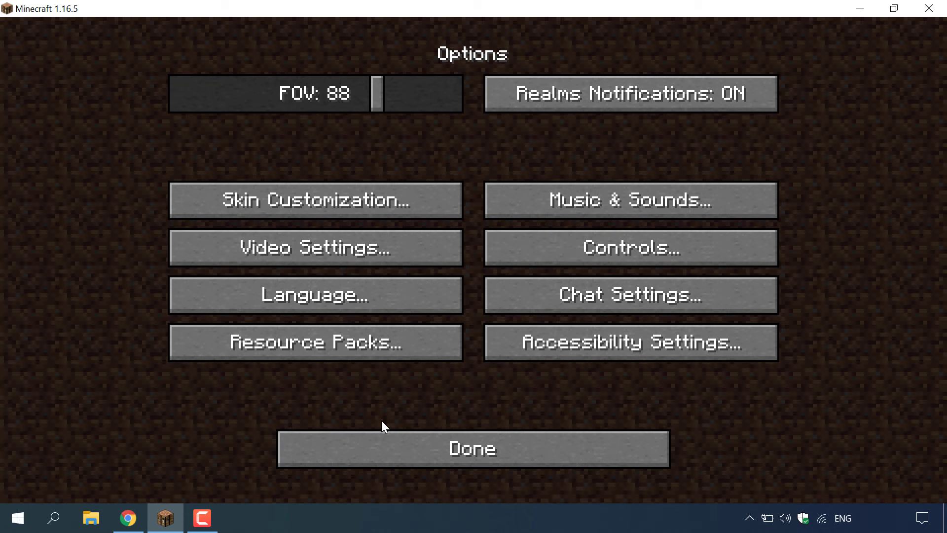
click(417, 353)
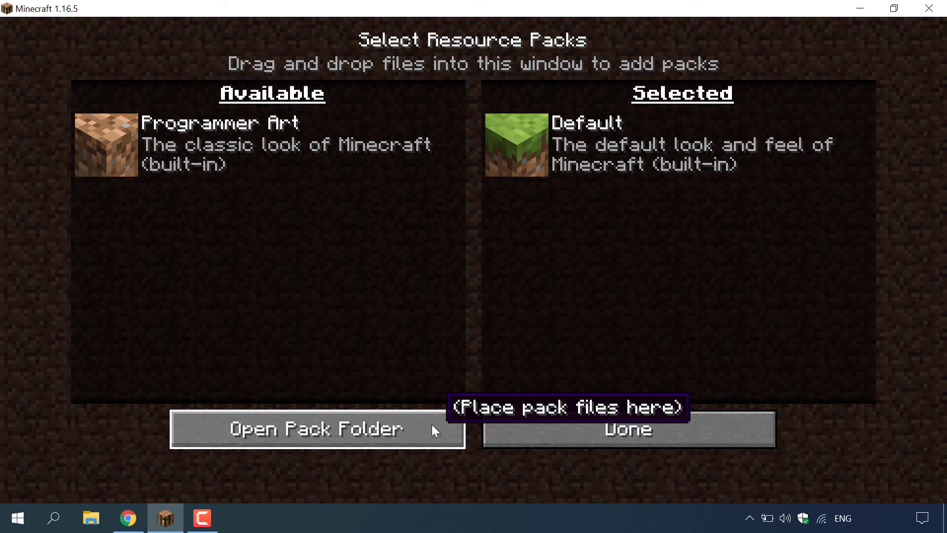
click(409, 431)
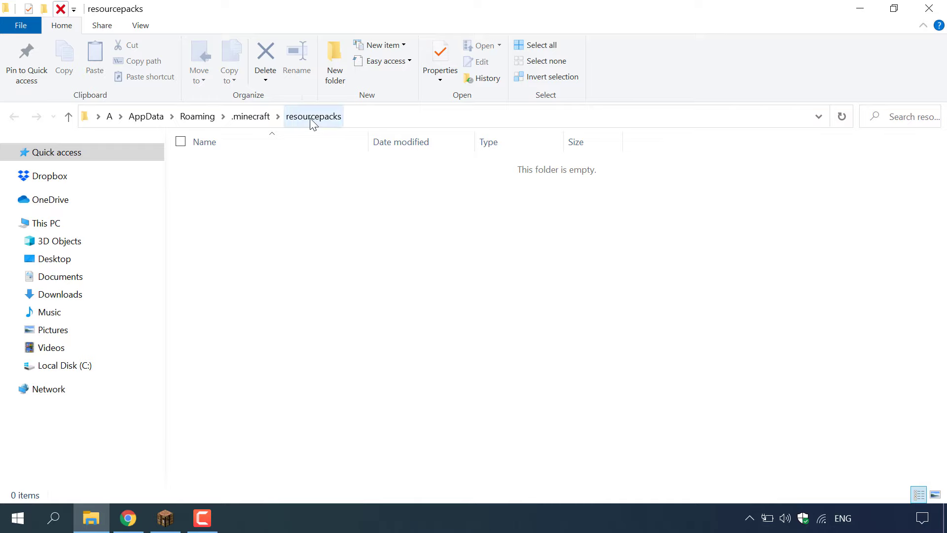
Step: Copy the Websplaining folder from .minecraft\saves, then close the Explorer window
click(252, 126)
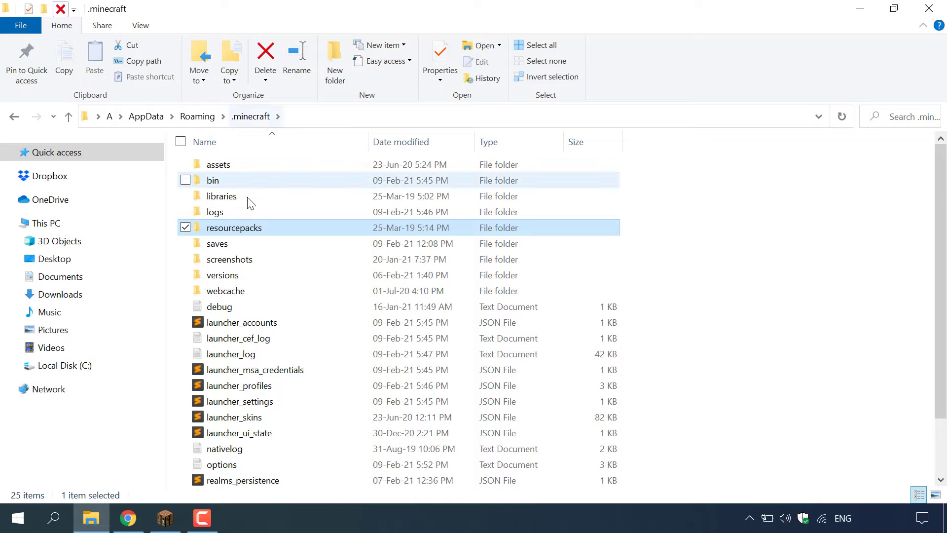
double_click(257, 246)
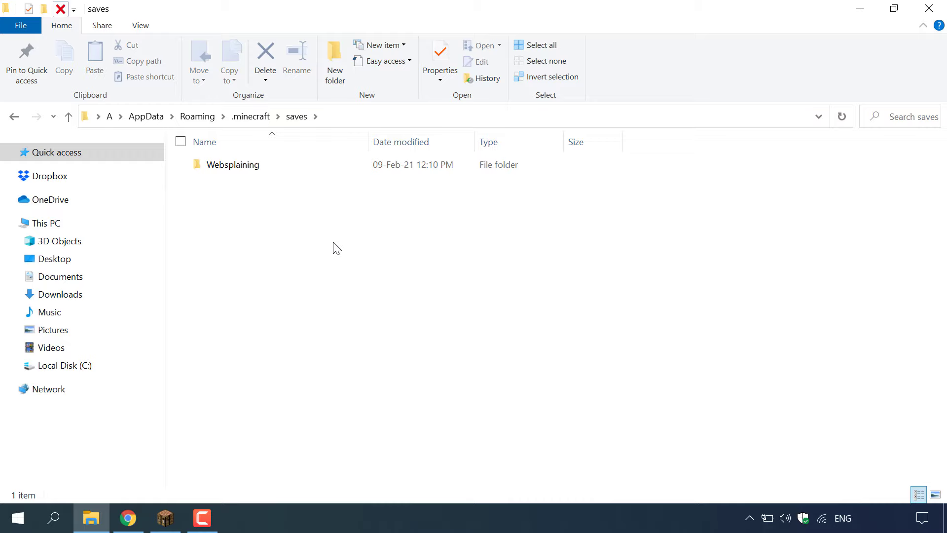
click(306, 168)
right_click(309, 173)
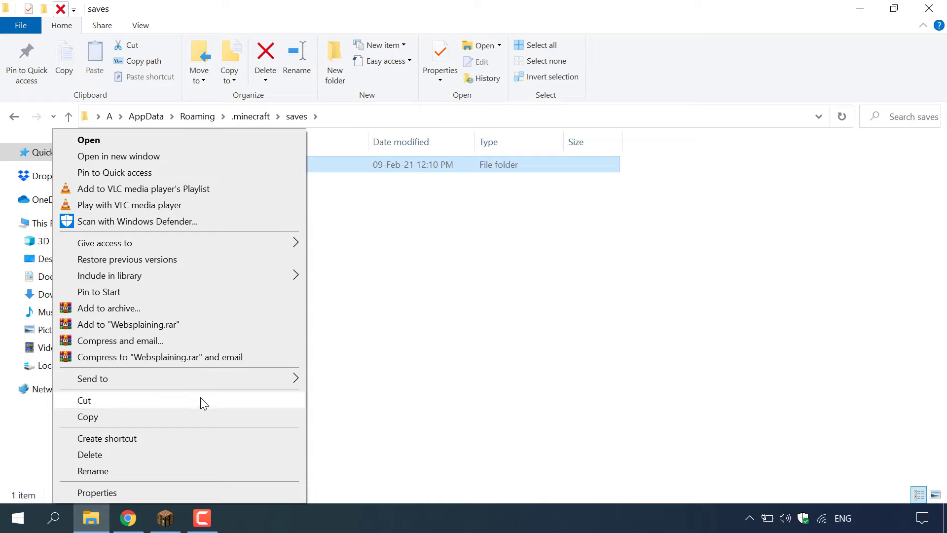
click(209, 417)
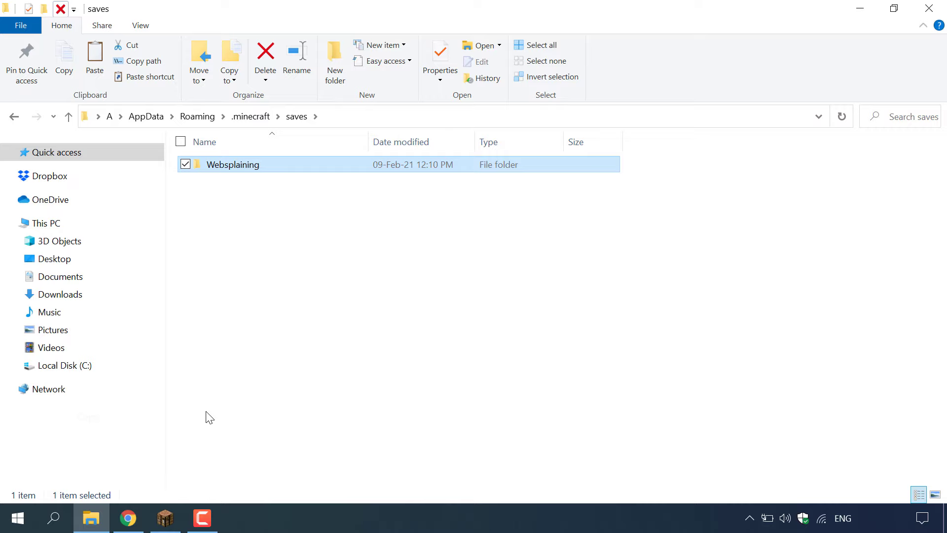
click(935, 9)
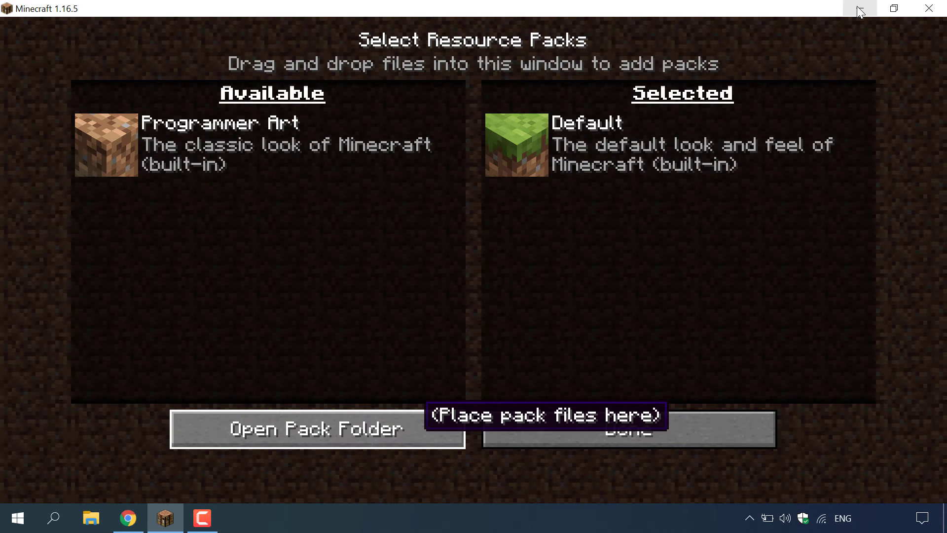
Step: Minimize Minecraft and paste the copied Websplaining folder onto the desktop
click(859, 8)
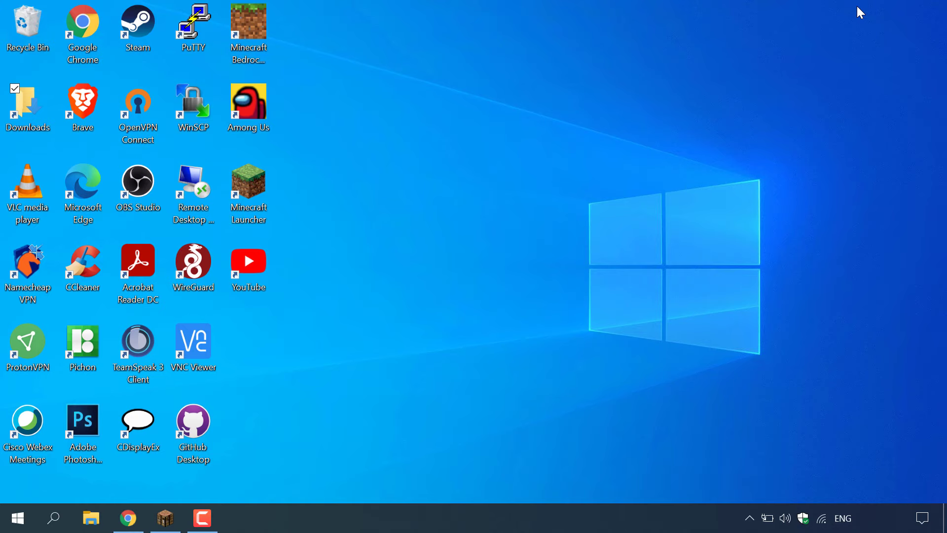
right_click(765, 70)
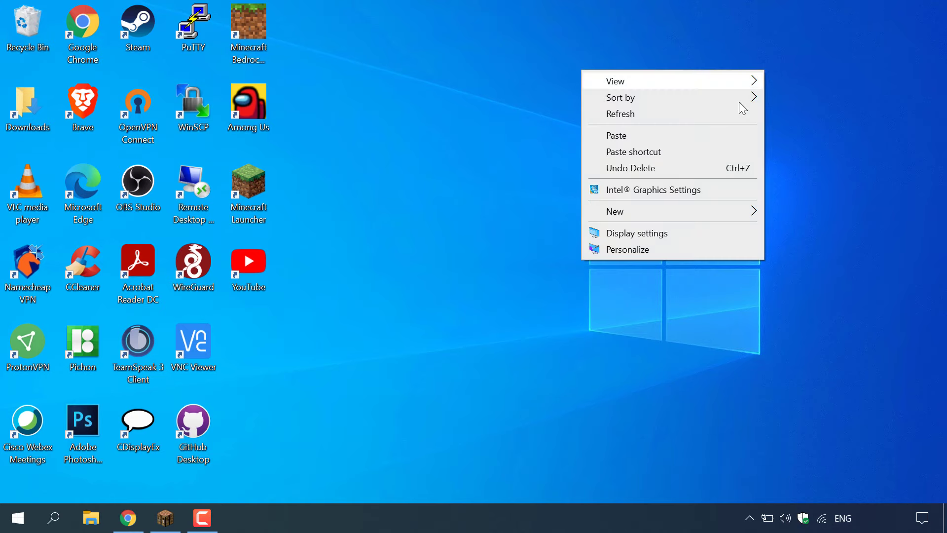
click(702, 138)
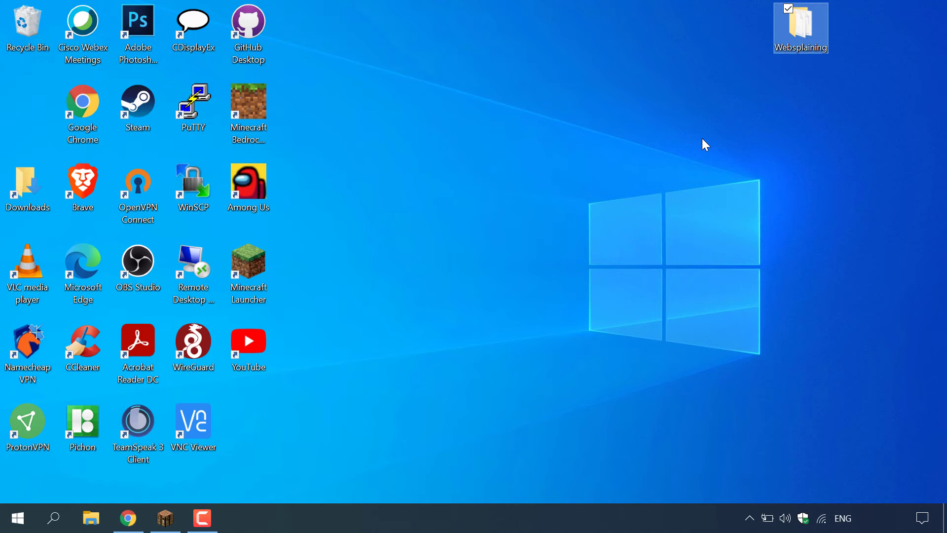
Step: Open the desktop Websplaining folder and create a new subfolder named 'world'
double_click(809, 26)
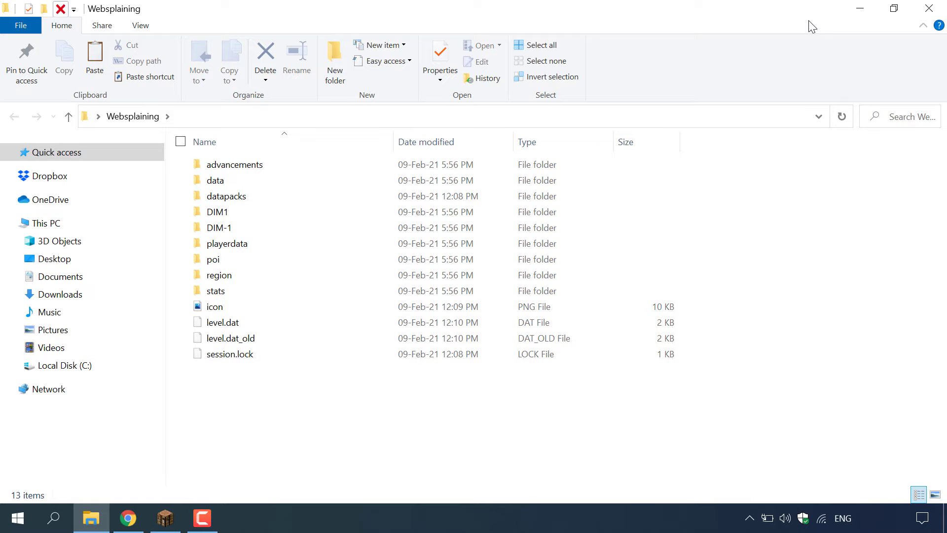
right_click(491, 437)
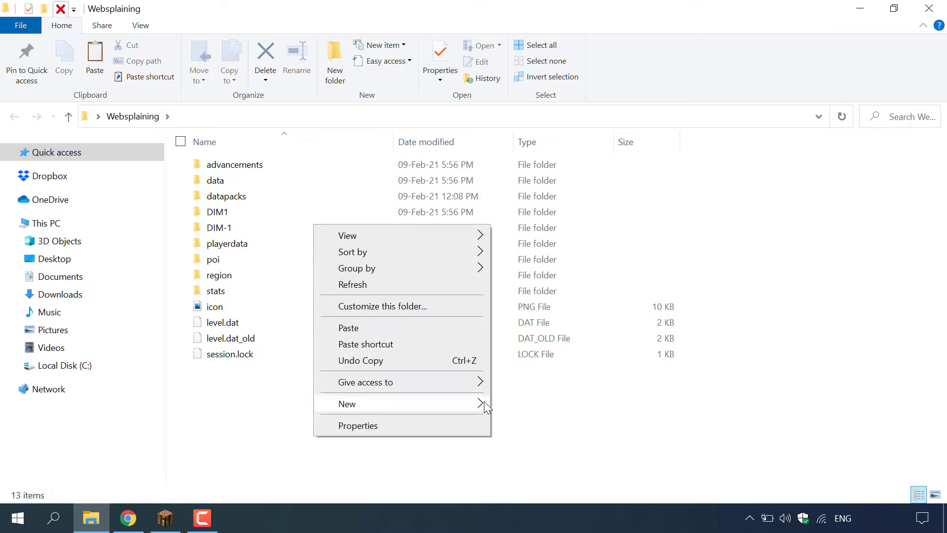
mouse_move(484, 401)
click(563, 249)
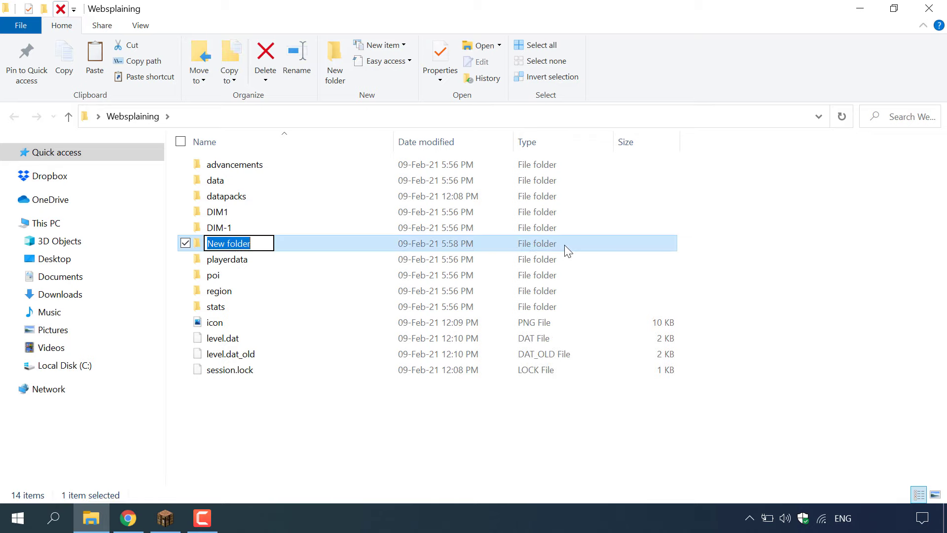
text(world)
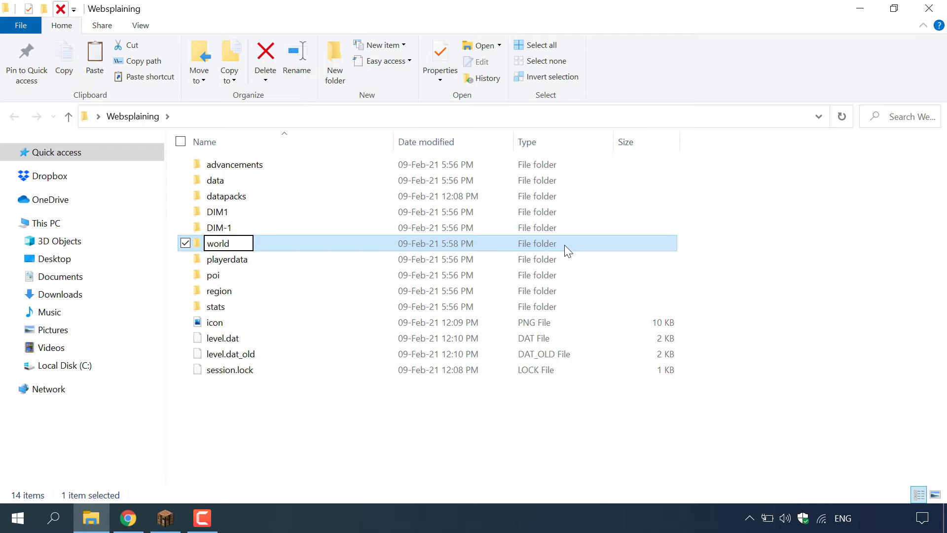
key(Return)
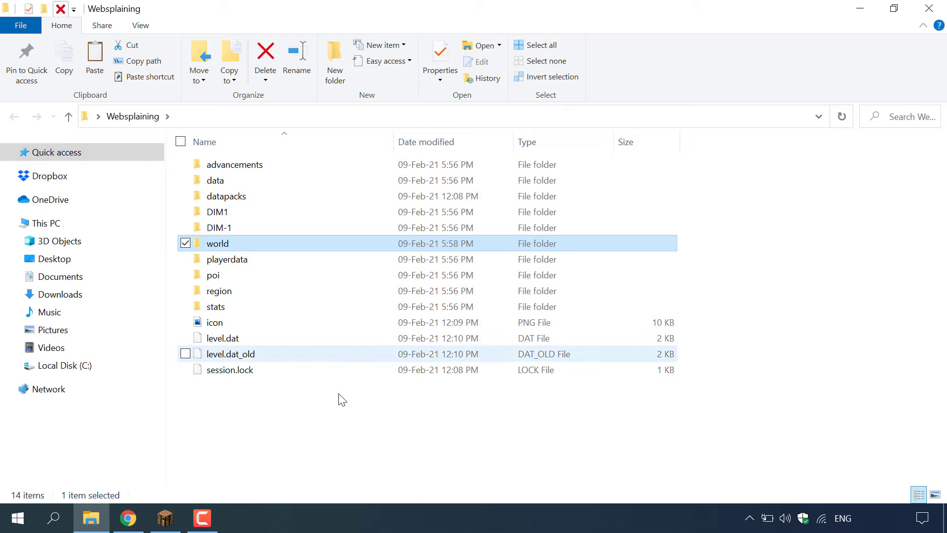
Step: Move the five loose world data folders into 'world', check it, then minimize Explorer
drag(286, 423, 233, 245)
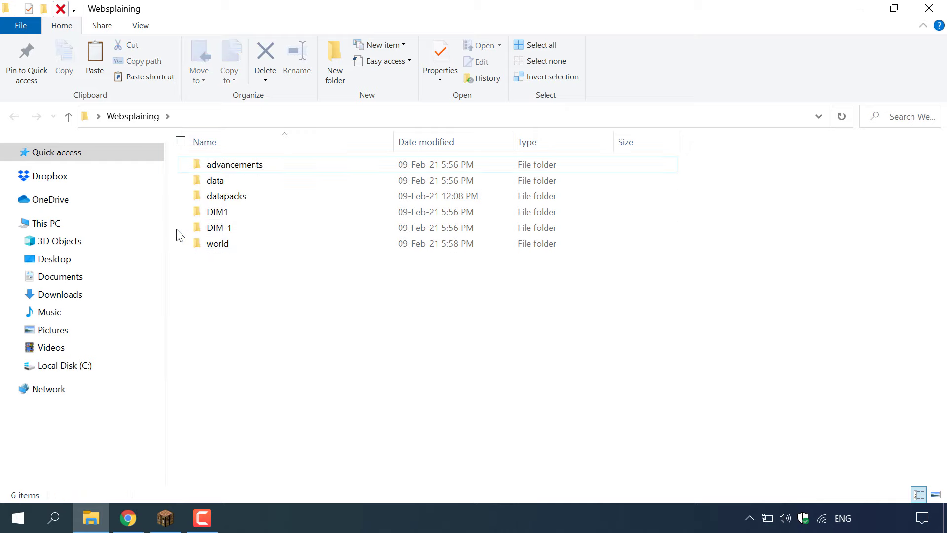
drag(176, 232, 257, 239)
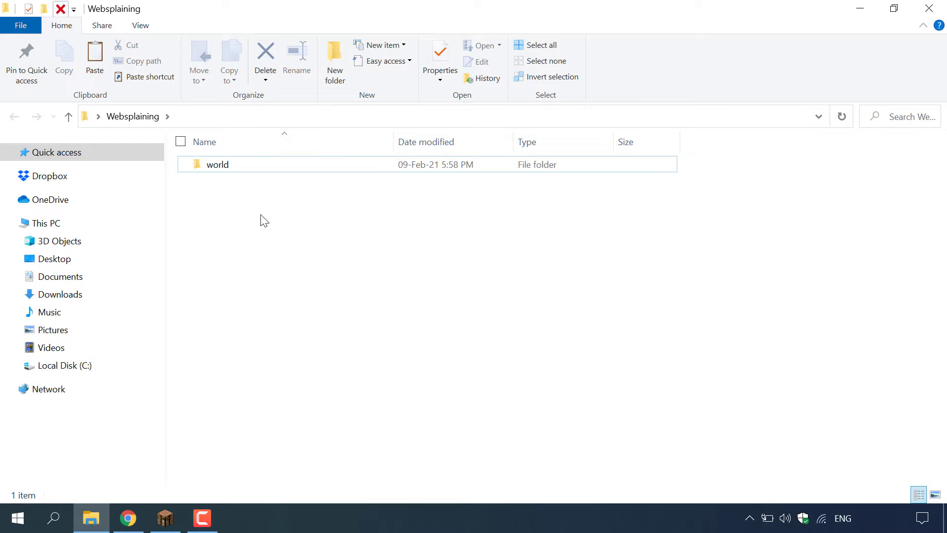
double_click(277, 170)
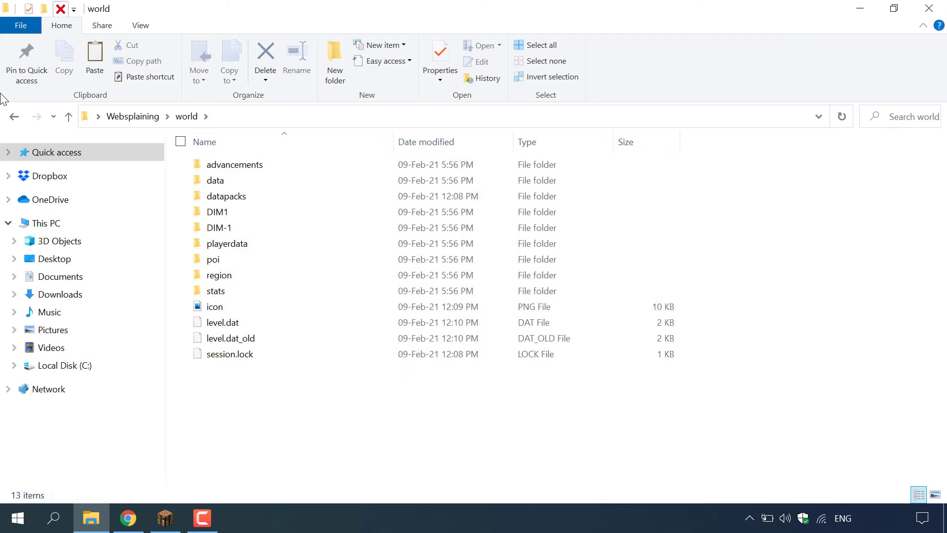
click(12, 117)
click(239, 218)
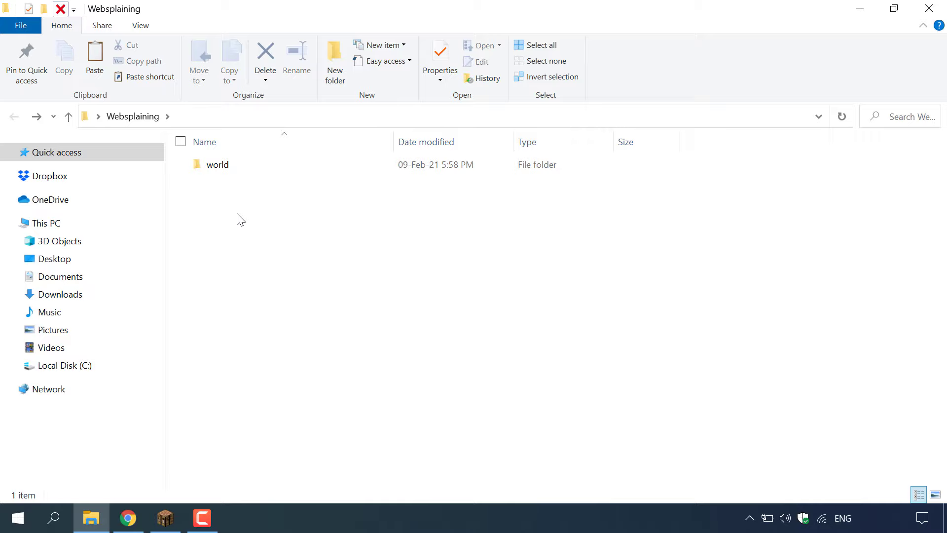
click(860, 7)
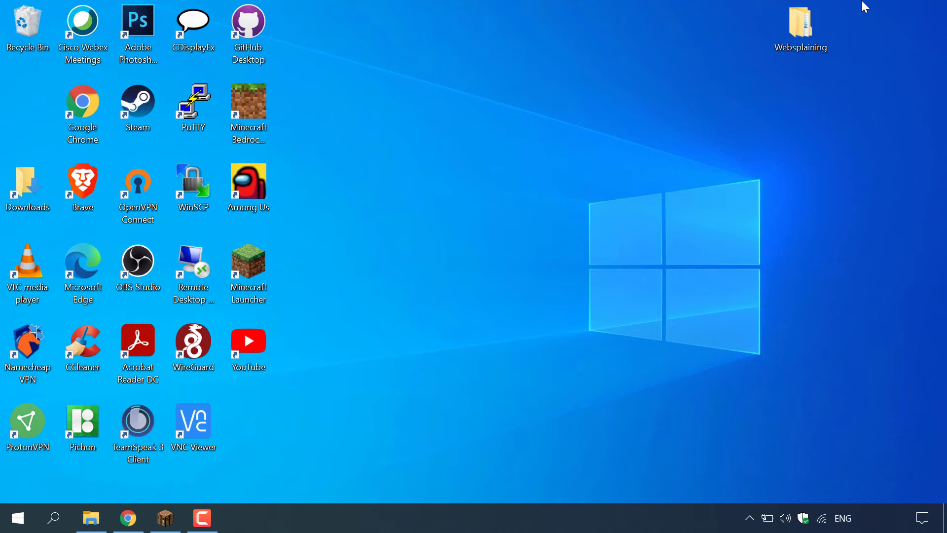
Step: Back on the Minecraft server page, start downloading minecraft_server.1.16.5.jar
click(127, 518)
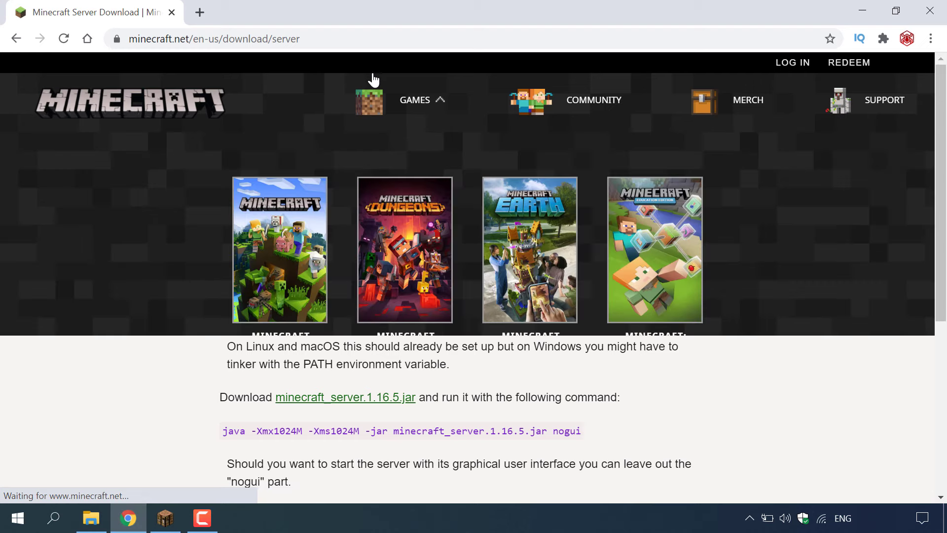
click(358, 37)
double_click(364, 39)
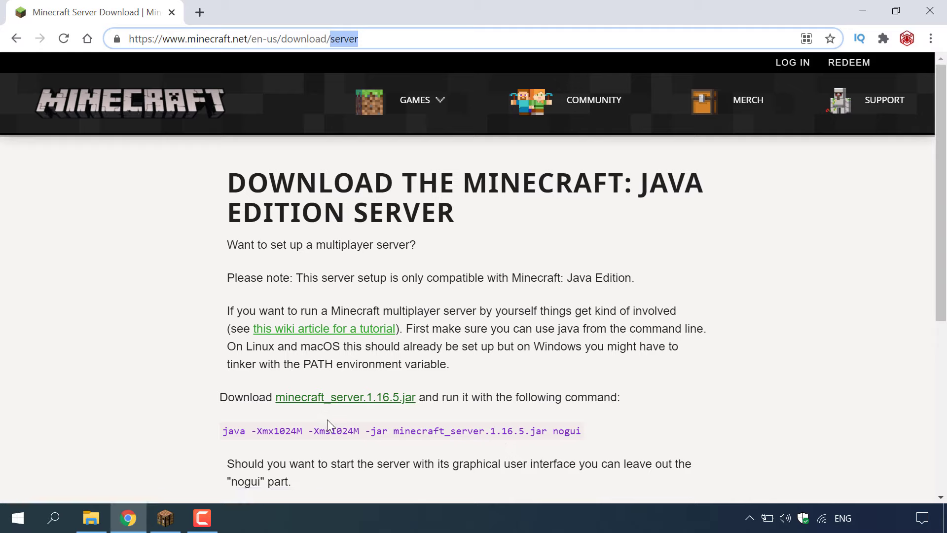
double_click(392, 406)
click(392, 400)
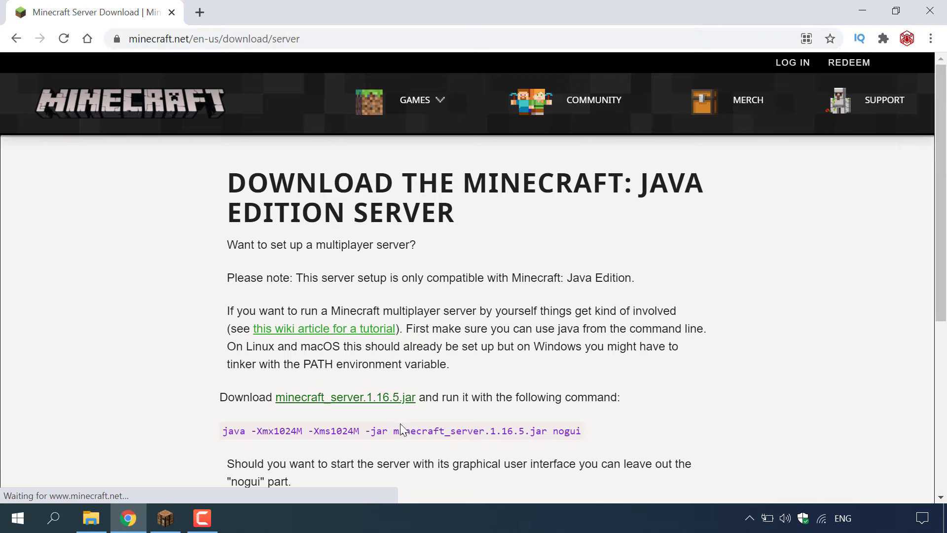
double_click(399, 398)
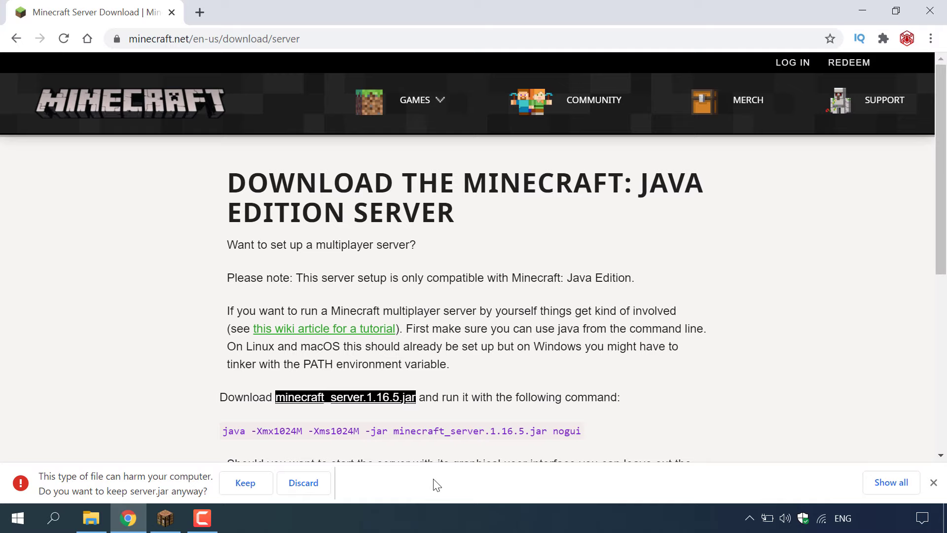
Step: Keep the server.jar download despite the warning and show it in its folder
click(245, 486)
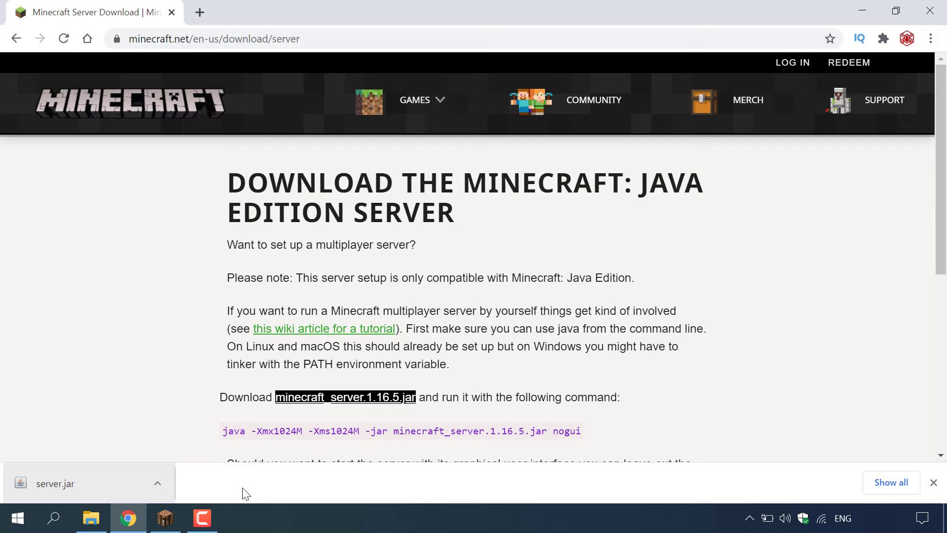
click(158, 484)
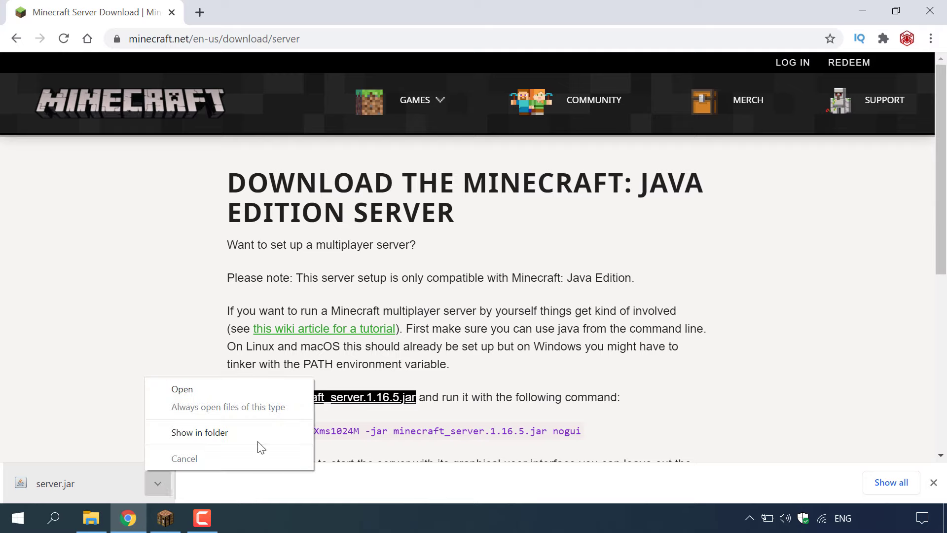
click(269, 433)
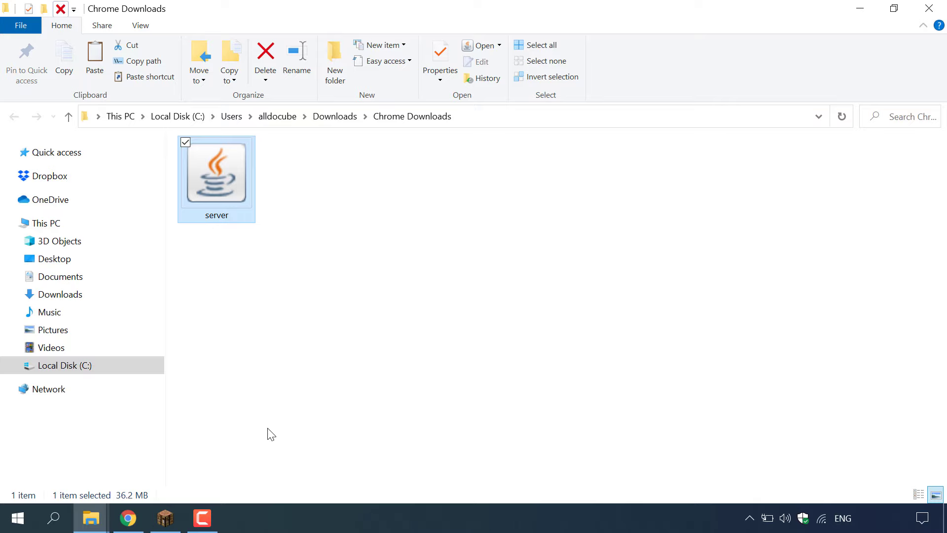
Step: Cut the server jar from Chrome Downloads and paste it into the desktop Websplaining folder
right_click(235, 182)
click(84, 400)
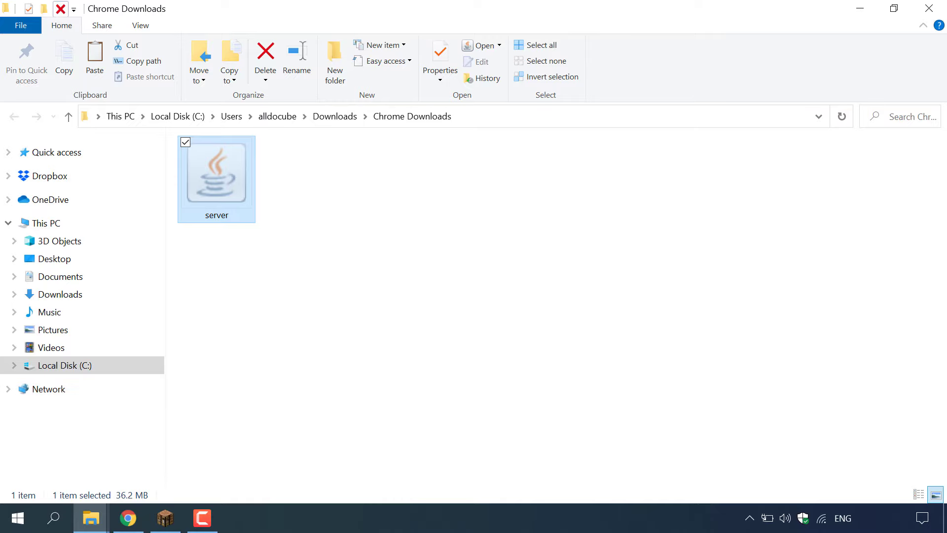
click(938, 10)
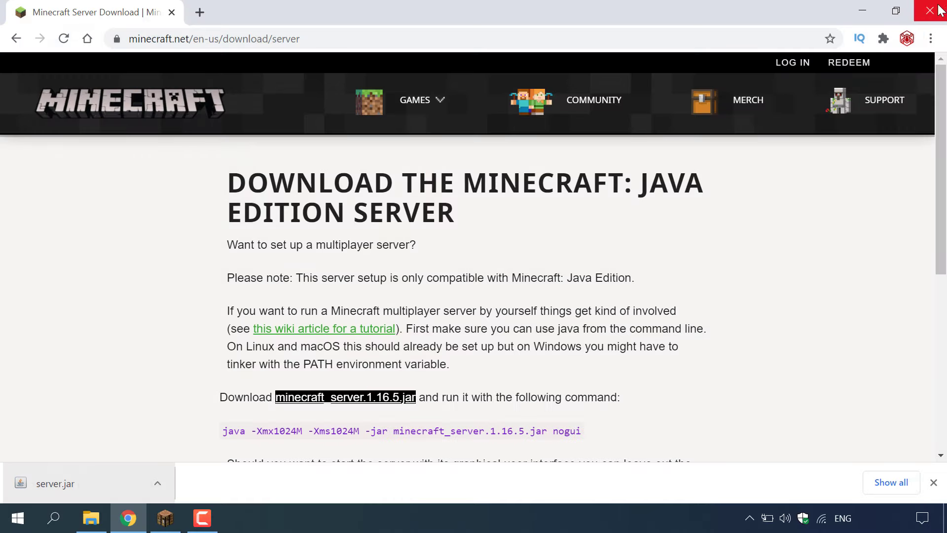
click(856, 9)
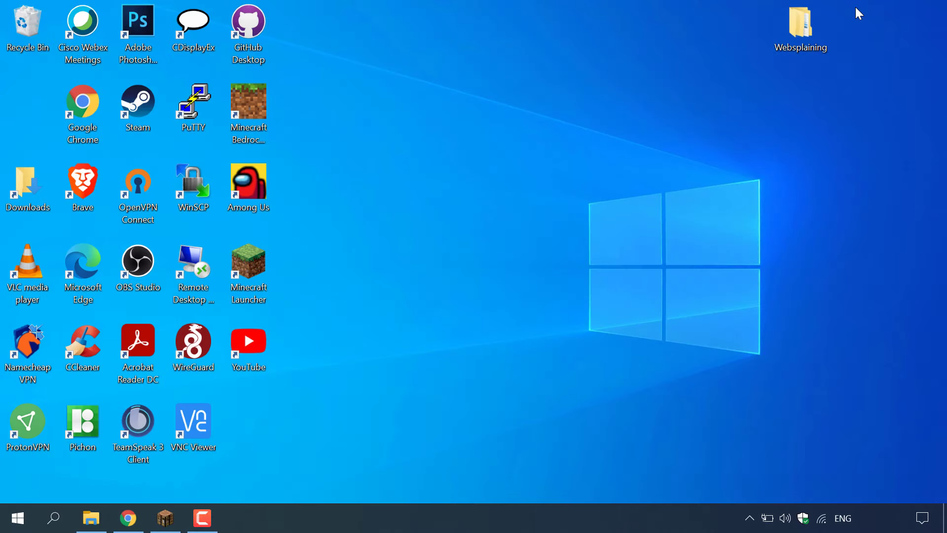
double_click(817, 24)
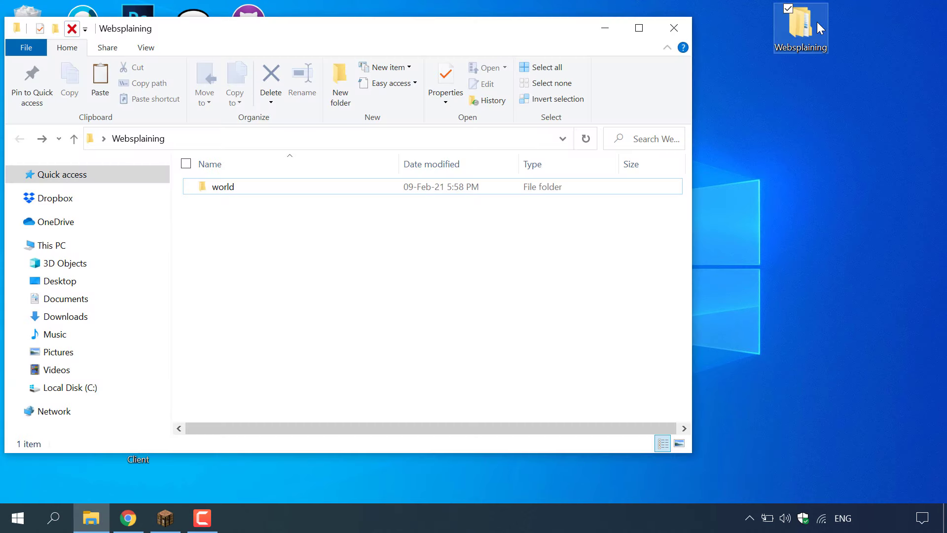
right_click(395, 267)
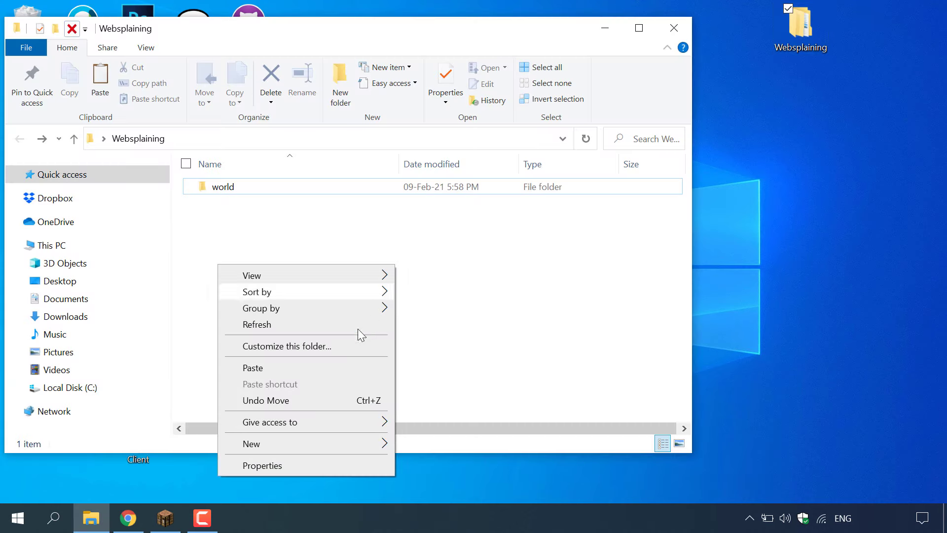
click(322, 374)
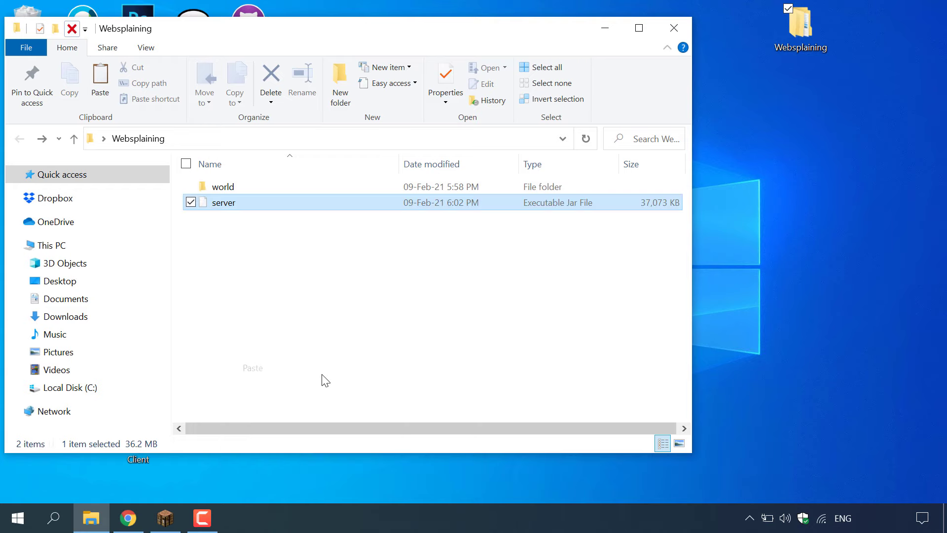